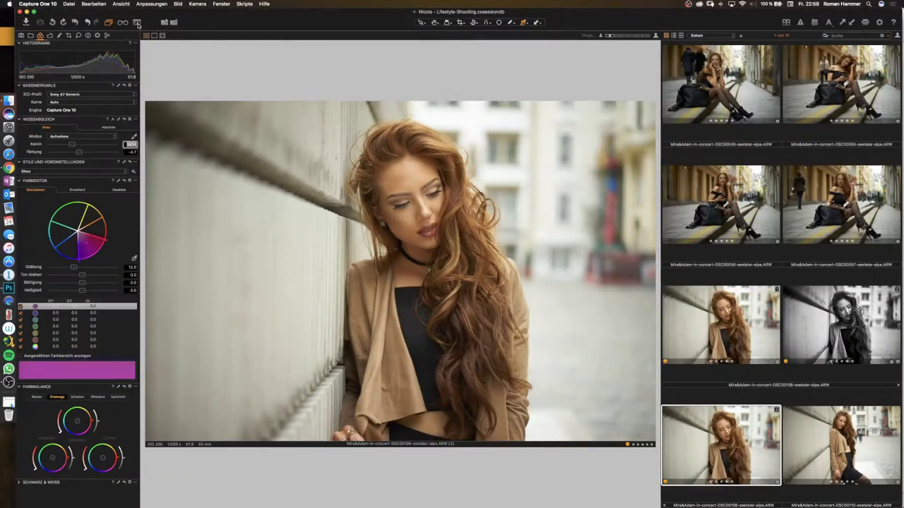
- Switch to the saved 'zw Bilder' workspace with its black-and-white, curve, grain and HDR tools
left_click(137, 23)
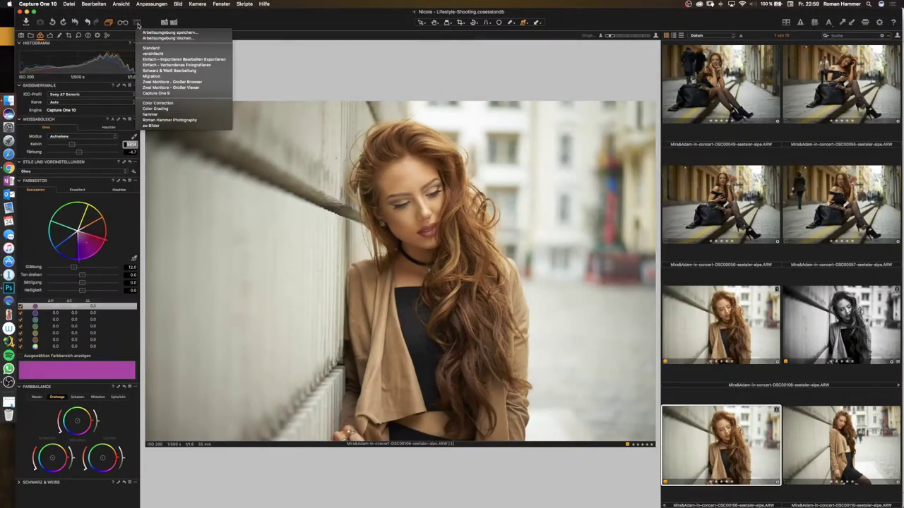
left_click(191, 125)
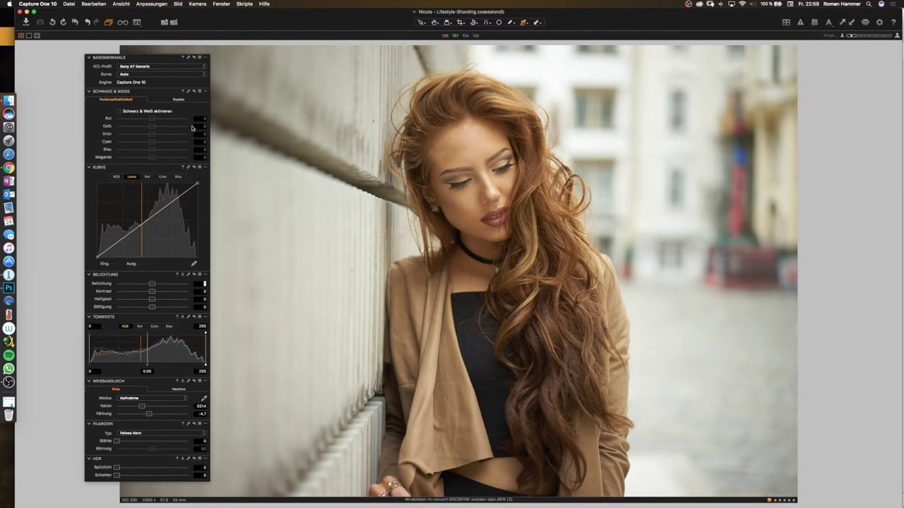
- Change the base characteristics curve from Auto to Film High Contrast
left_click(143, 75)
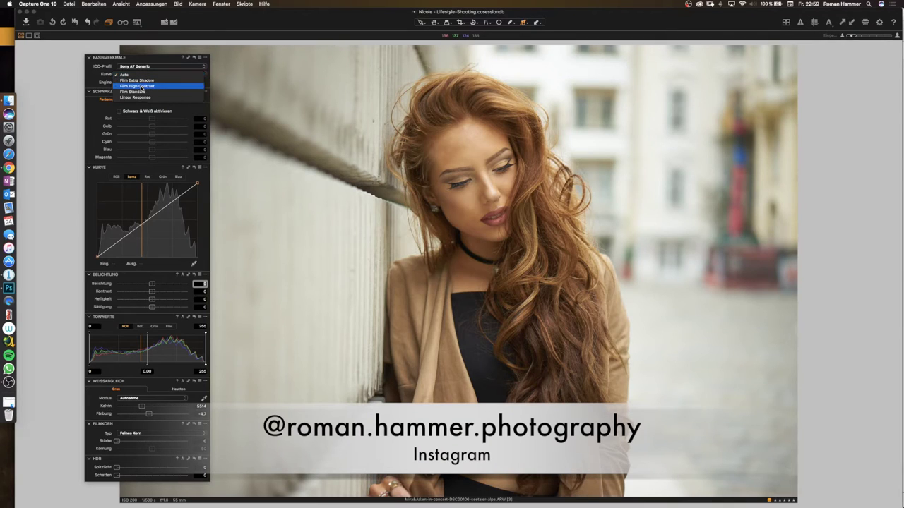
left_click(141, 86)
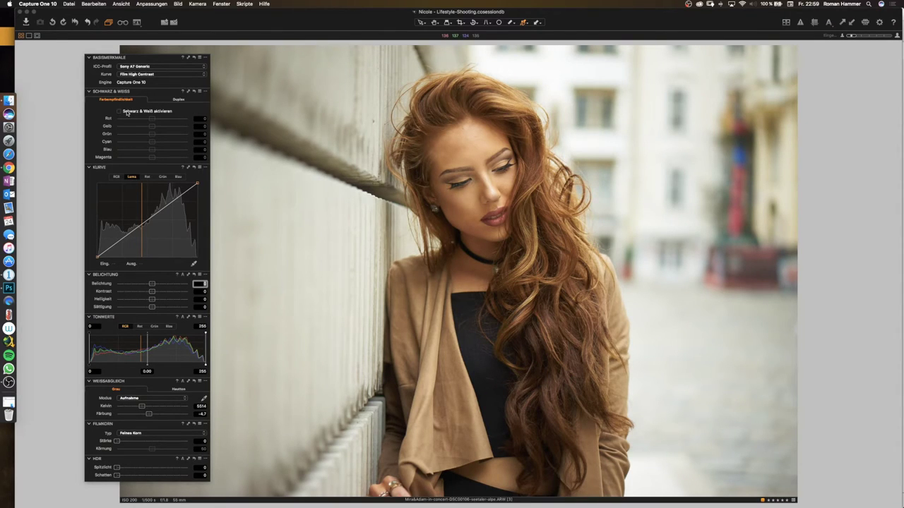
- Enable black-and-white conversion and darken reds to -40 and yellows to -18
left_click(128, 112)
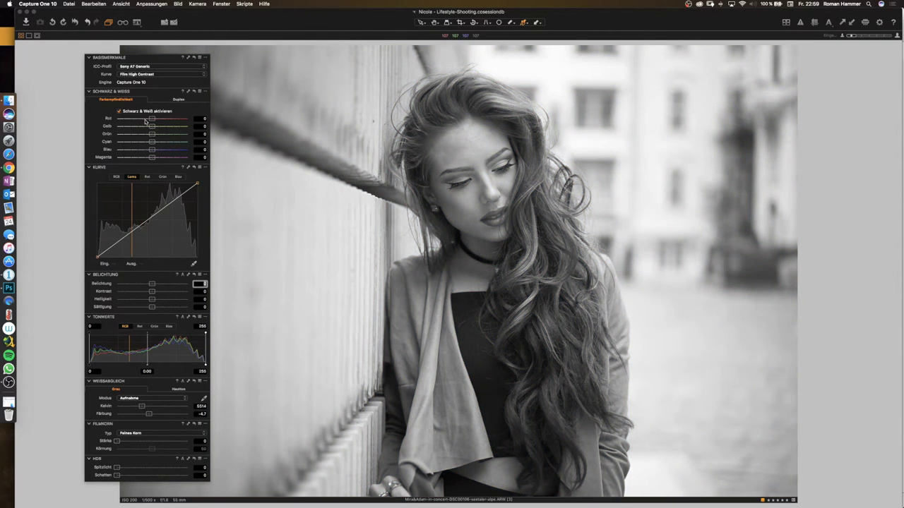
left_click_drag(151, 121, 138, 121)
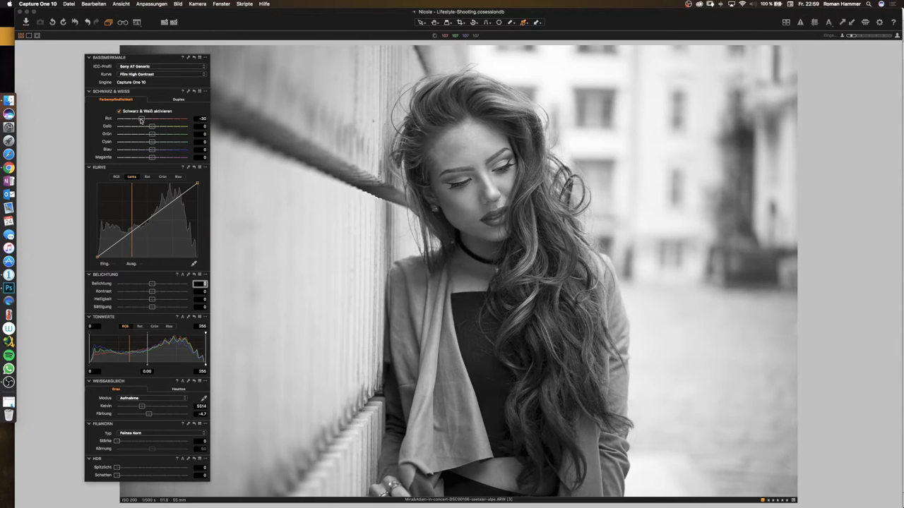
left_click_drag(139, 120, 137, 121)
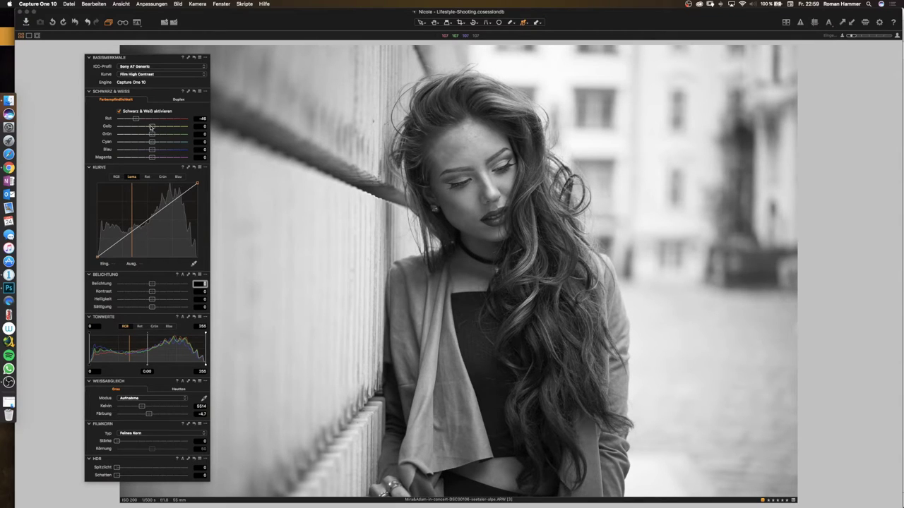
left_click_drag(151, 127, 147, 128)
left_click_drag(146, 127, 145, 127)
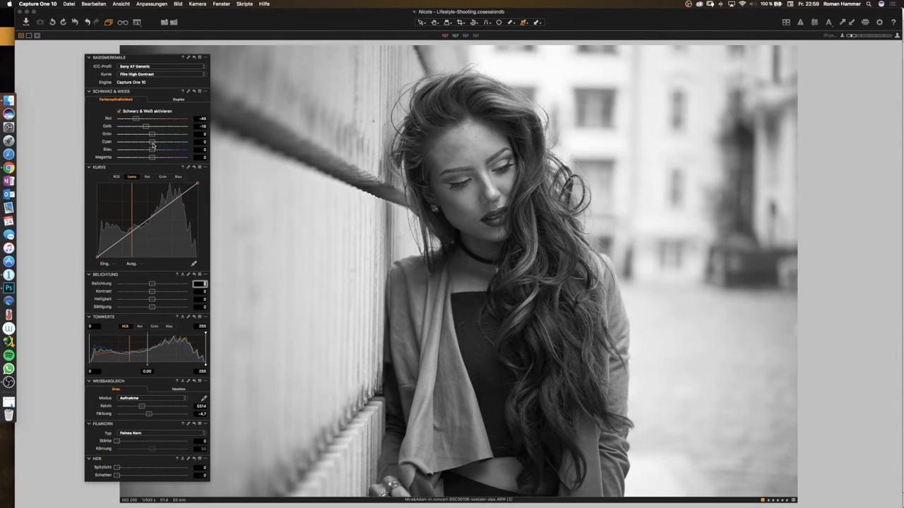
- Adjust the green, cyan, blue and magenta sliders of the black-and-white mix
mouse_move(152, 134)
left_mouse_down()
mouse_move(179, 134)
mouse_move(151, 144)
mouse_move(165, 146)
left_mouse_up()
left_click_drag(165, 145, 151, 146)
mouse_move(143, 150)
left_mouse_down()
mouse_move(184, 150)
mouse_move(151, 157)
left_mouse_up()
mouse_move(151, 157)
left_mouse_down()
mouse_move(127, 157)
mouse_move(162, 158)
mouse_move(134, 158)
mouse_move(162, 158)
mouse_move(154, 166)
left_mouse_up()
- Bend the luma curve into an S with shadow and highlight points and a black point lifted to 15
left_click(126, 239)
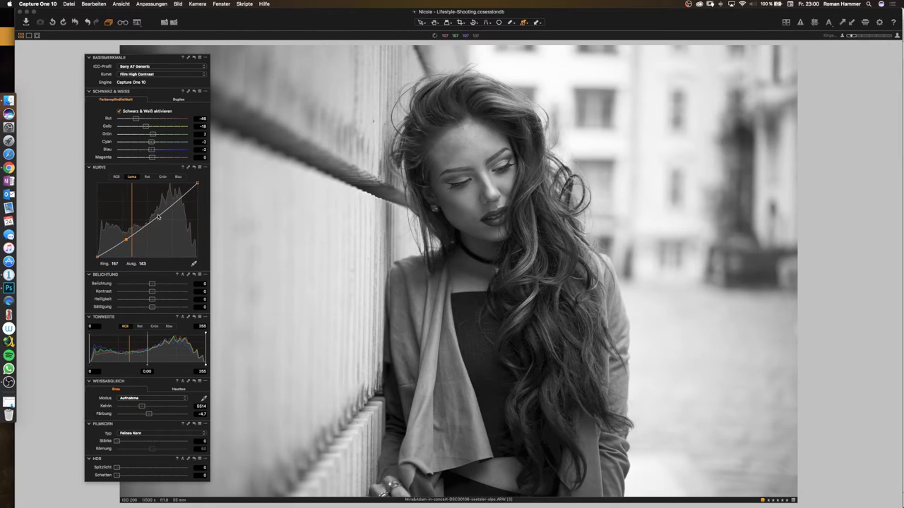
left_click_drag(158, 217, 158, 213)
left_click_drag(126, 240, 126, 243)
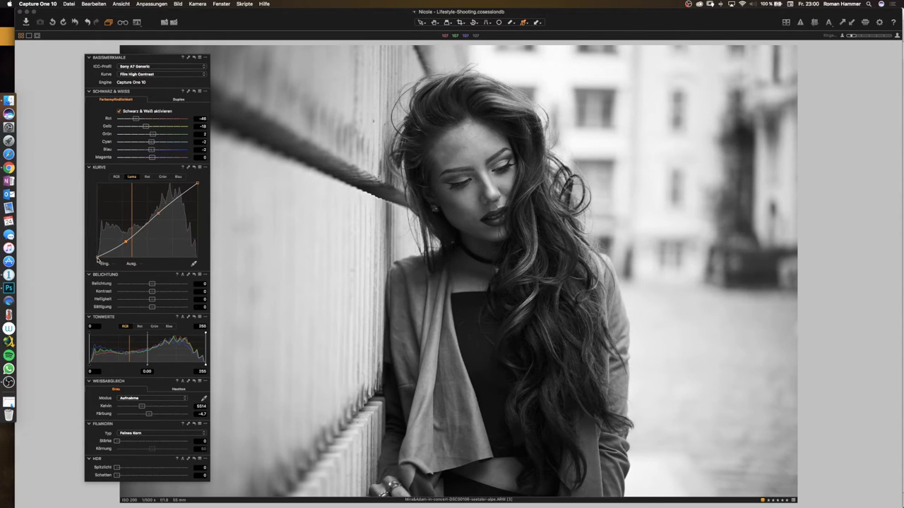
left_click_drag(97, 257, 97, 254)
left_click_drag(97, 255, 97, 254)
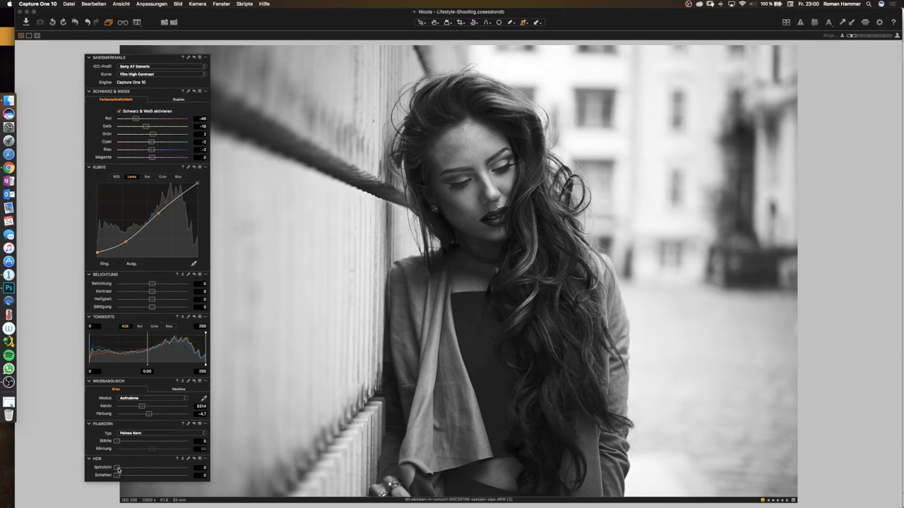
- Set HDR highlight recovery to 100, nudge the curve's black point down, and raise saturation to 16
left_click_drag(118, 469, 177, 471)
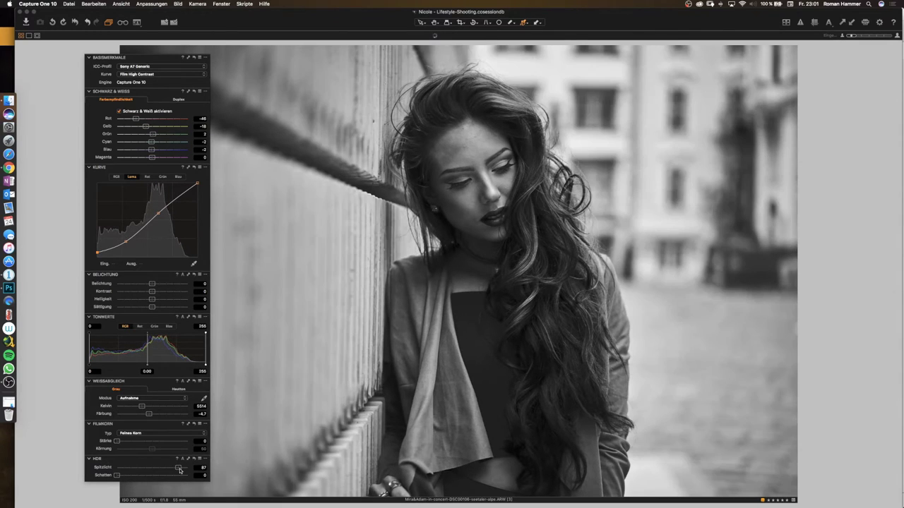
left_click_drag(177, 471, 189, 469)
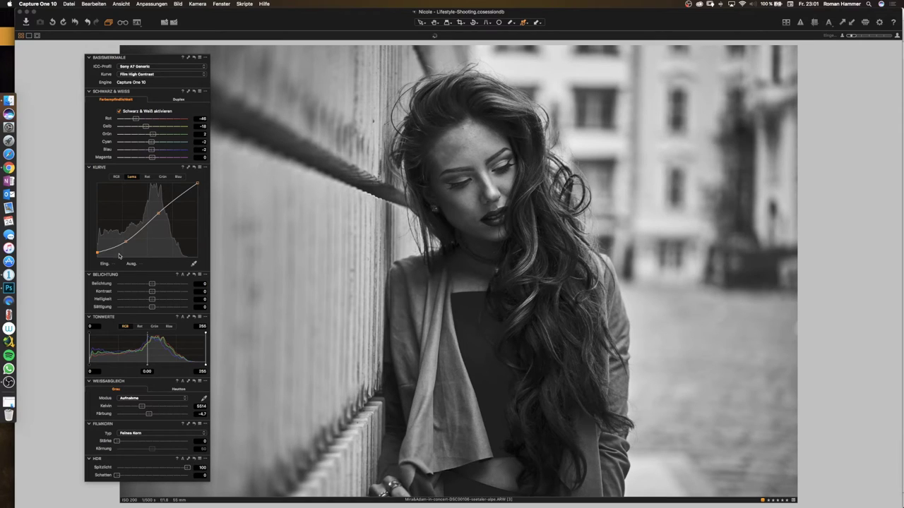
left_click_drag(98, 252, 98, 255)
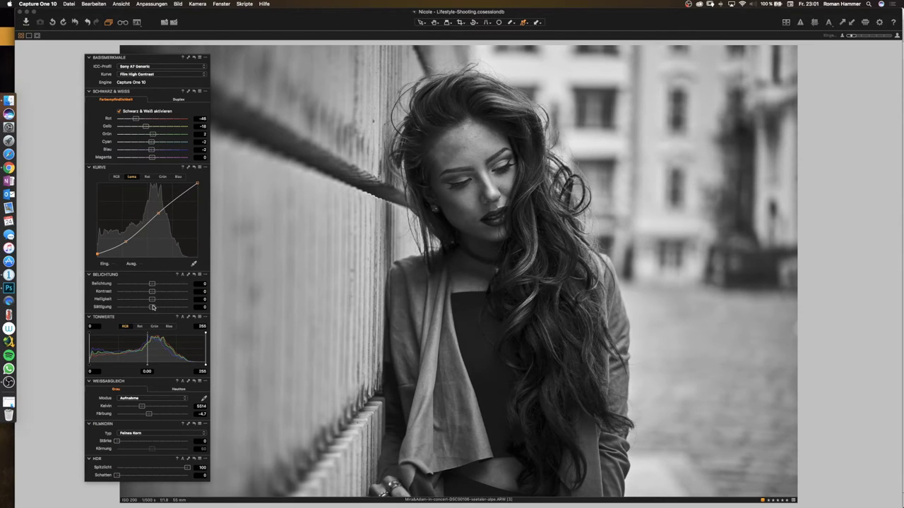
mouse_move(154, 307)
left_mouse_down()
mouse_move(140, 306)
mouse_move(159, 308)
left_mouse_up()
- Set a custom white balance of 4023 K and reset the tint to its default -4.7
left_click_drag(142, 407, 188, 413)
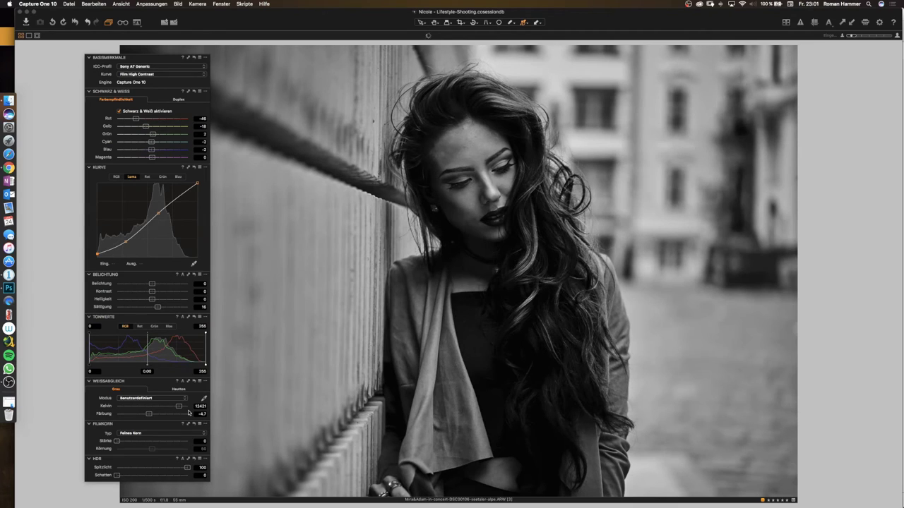
left_click_drag(183, 411, 135, 408)
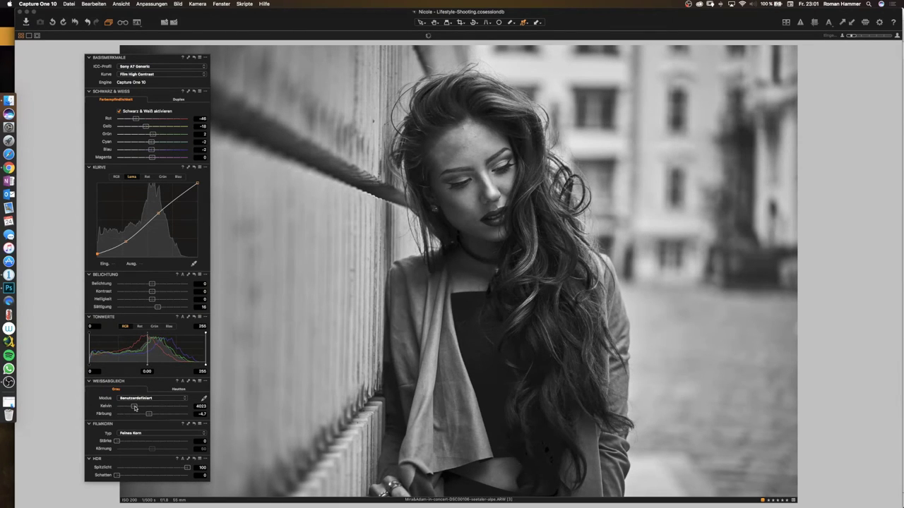
left_click(139, 416)
left_click_drag(159, 418, 156, 416)
double_click(156, 416)
left_click(132, 434)
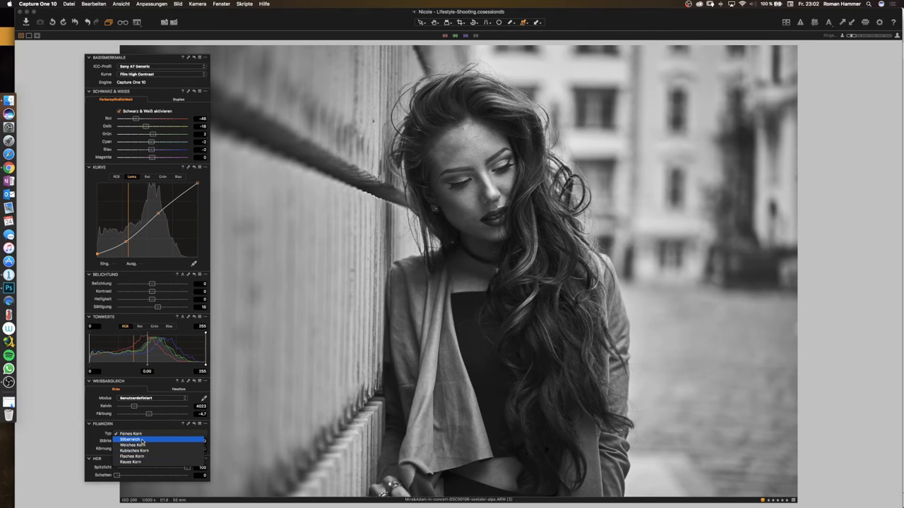
- Apply Silberreich film grain and raise its strength
left_click(142, 434)
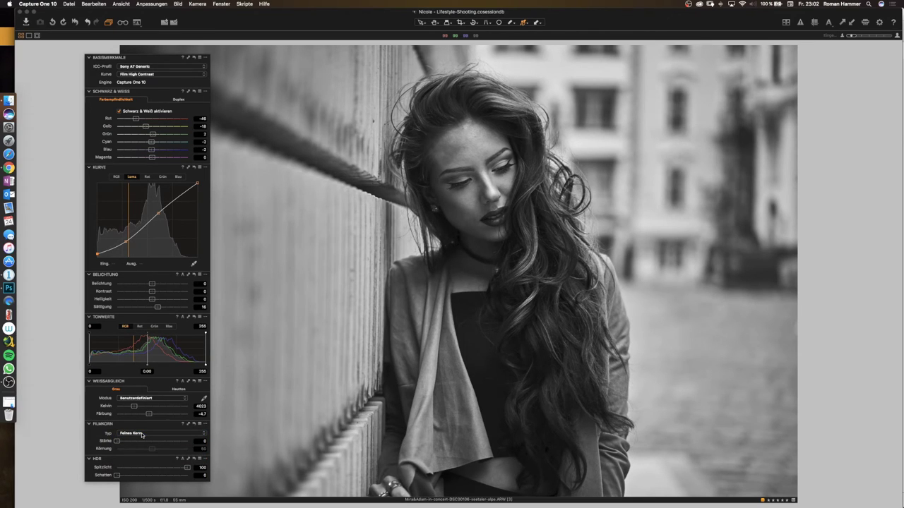
left_click(142, 436)
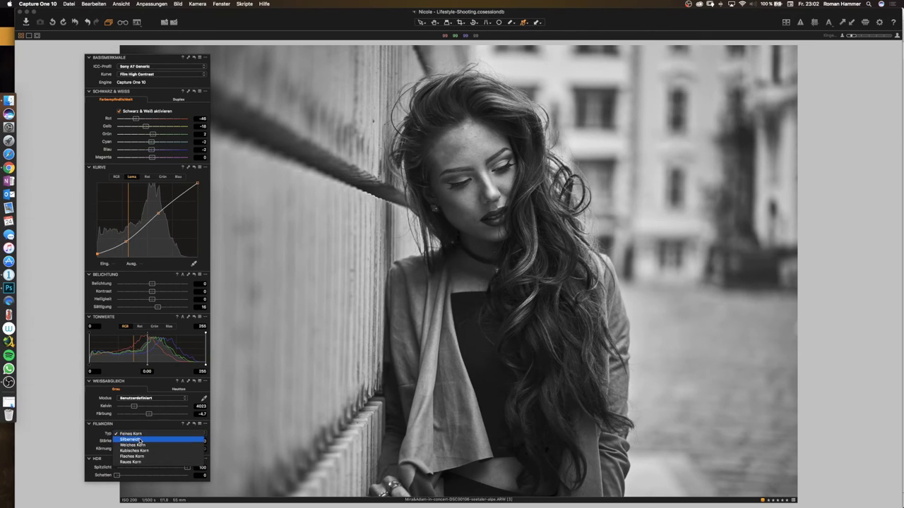
left_click(141, 442)
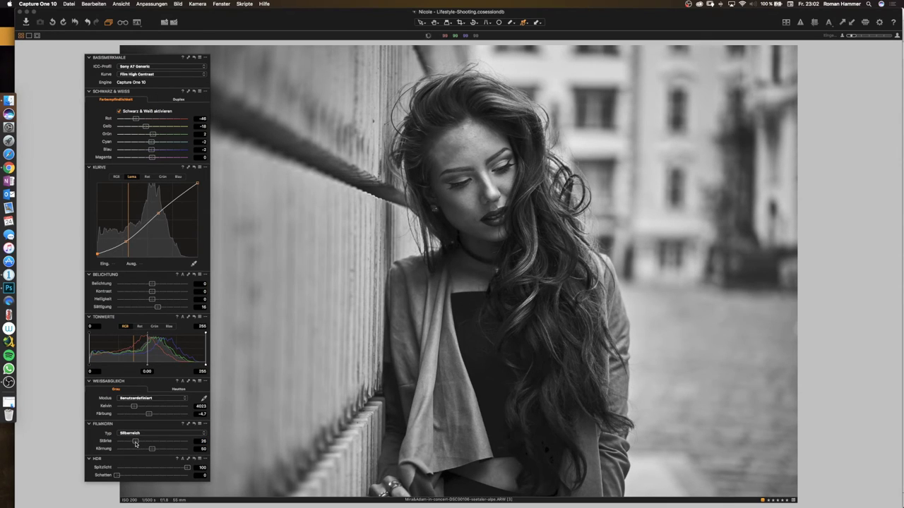
left_click_drag(135, 442, 150, 442)
- Set white balance to 4548 K with tint -7.1 and grain granularity to 55
left_click_drag(137, 408, 137, 408)
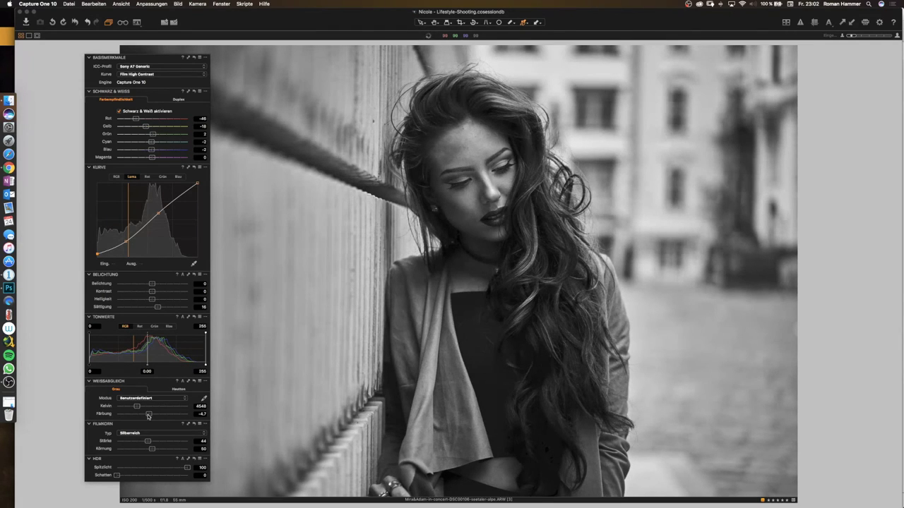
left_click_drag(148, 416, 147, 416)
left_click_drag(154, 453, 158, 454)
- Compare Weiches, Kubisches and Raues grain types, then return to Silberreich
left_click(156, 434)
left_click(156, 441)
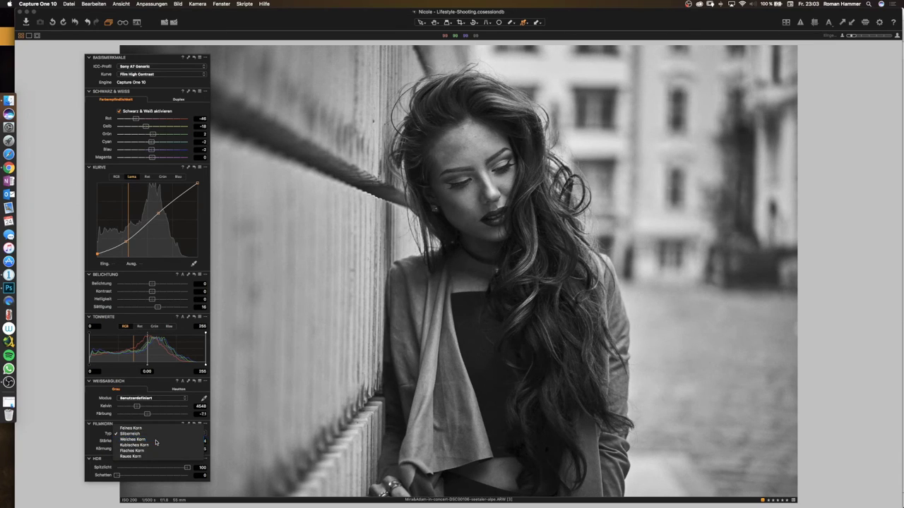
left_click(156, 435)
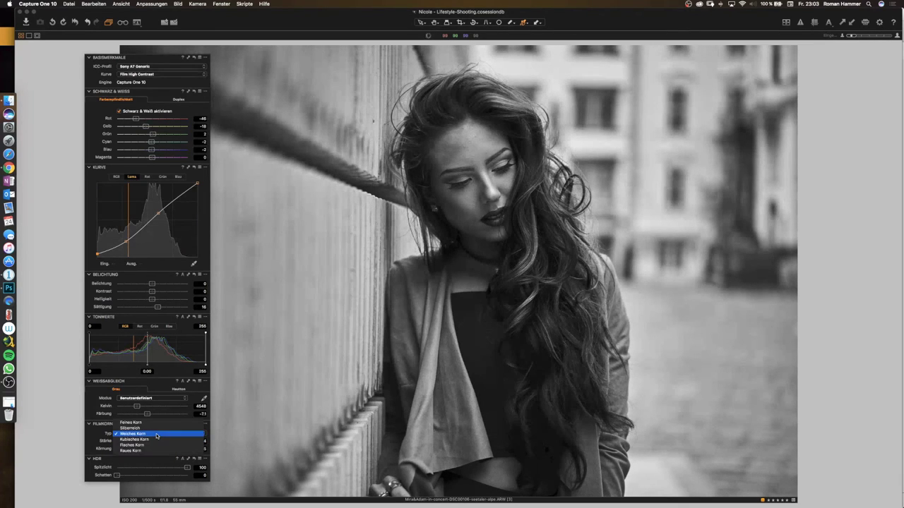
left_click(154, 440)
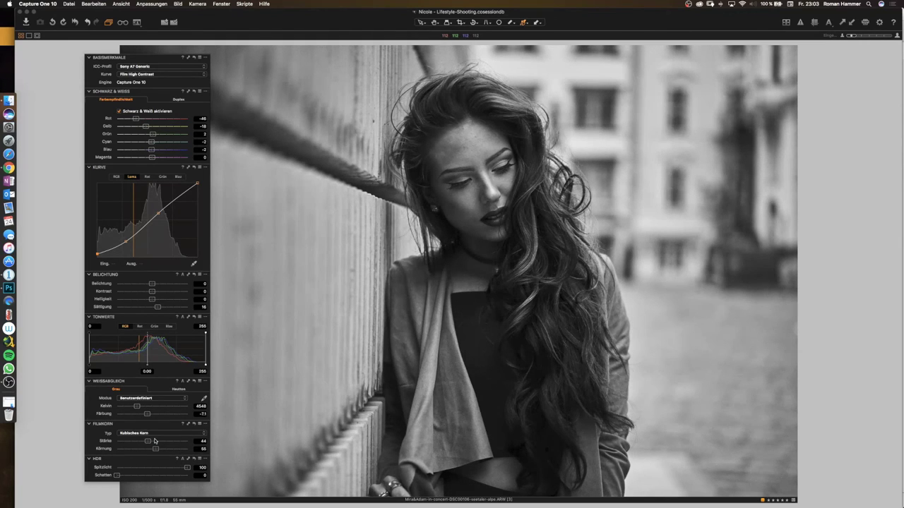
left_click(157, 433)
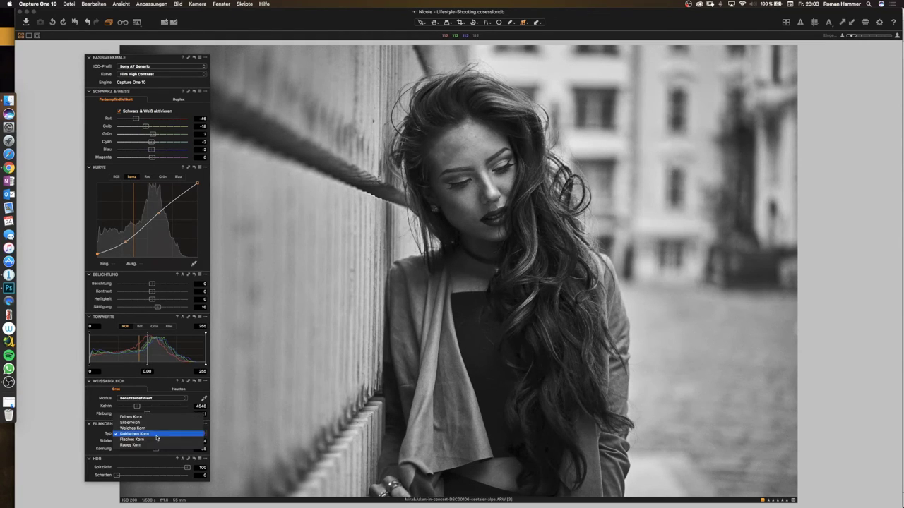
left_click(154, 446)
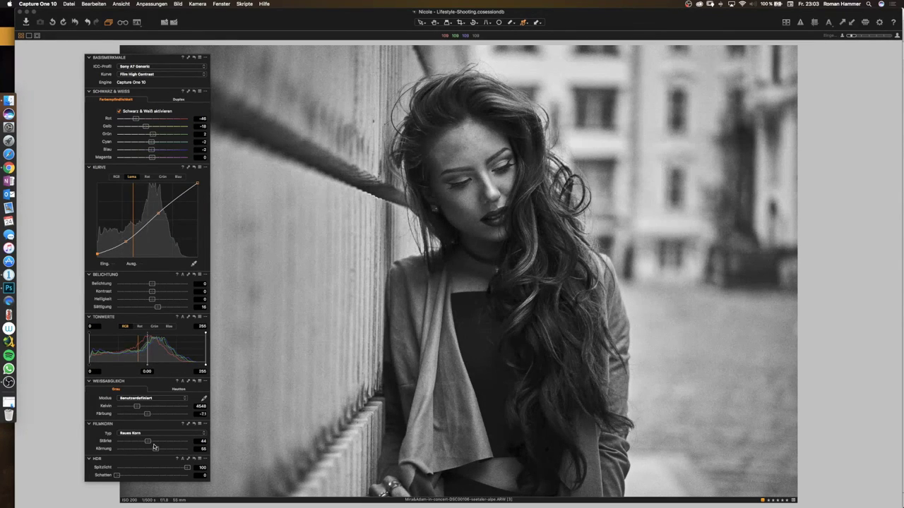
left_click(153, 433)
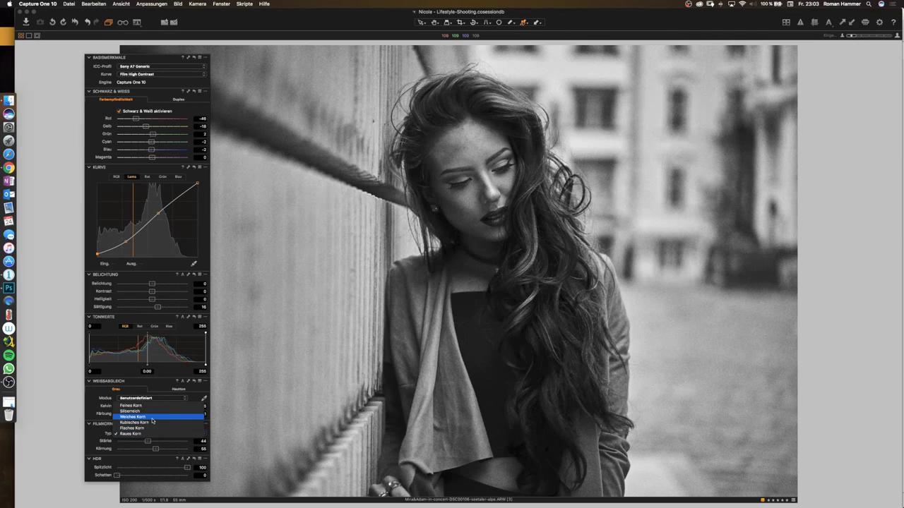
left_click(153, 411)
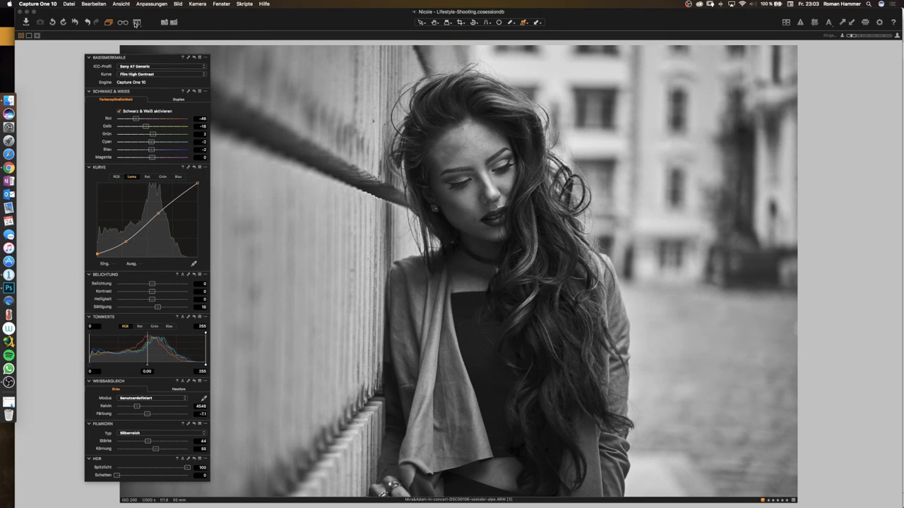
- Show the colour original beside the black-and-white version with browser and tool panels hidden
left_click(136, 23)
left_click(143, 120)
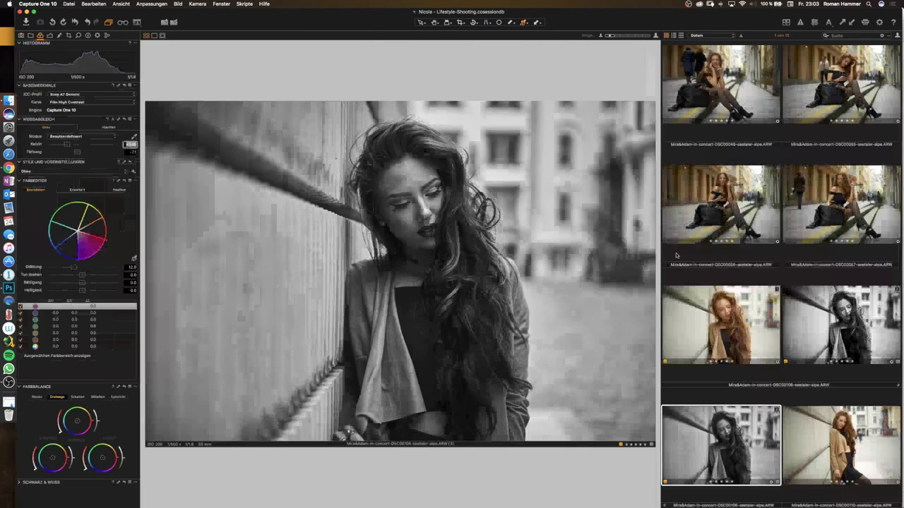
left_click(757, 337, "super")
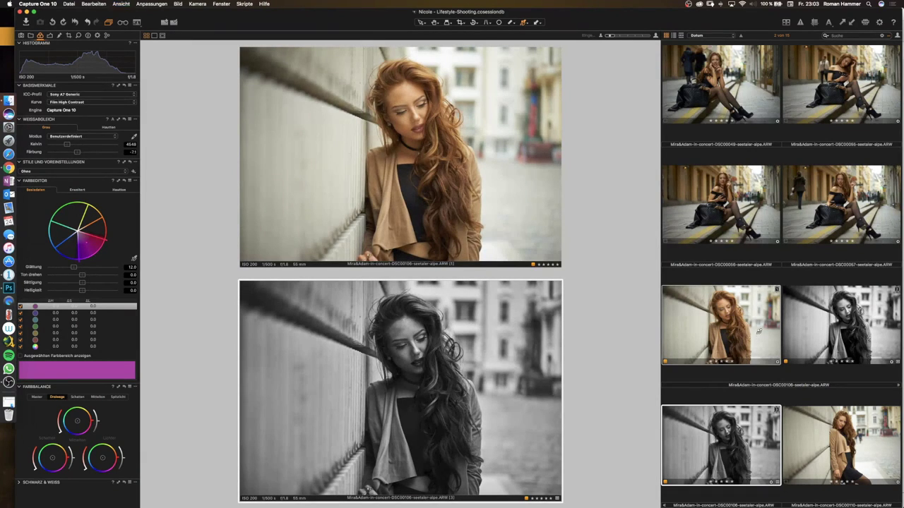
key("super+b")
key("super+t")
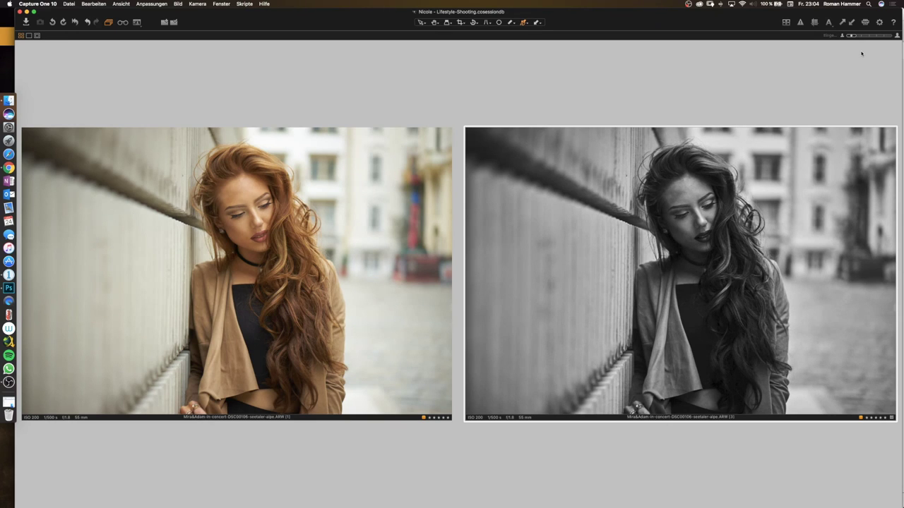
left_click(689, 4)
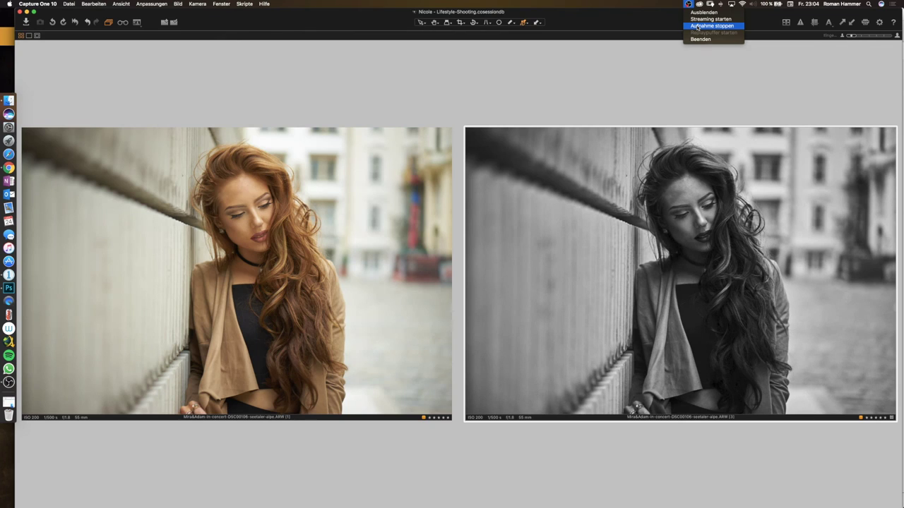